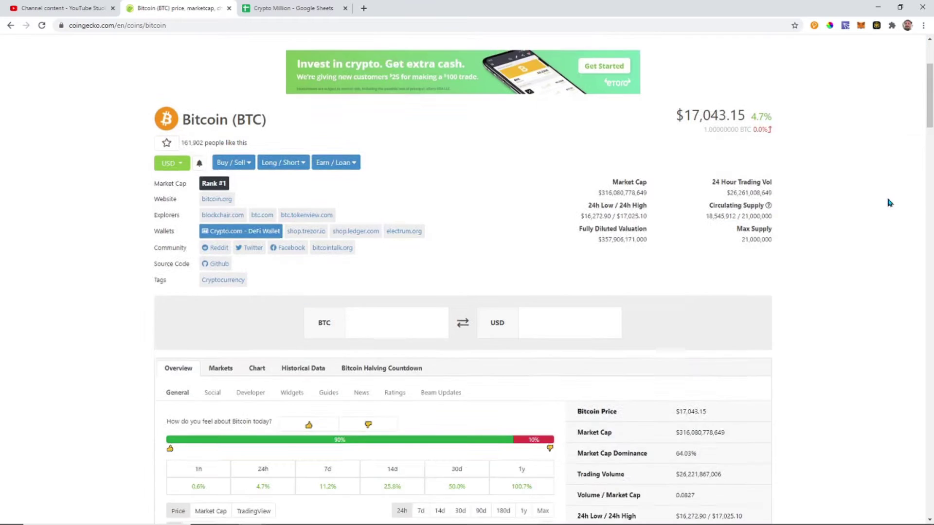
# - Check Bitcoin's current price on the CoinGecko page and view its price chart over the Max range
pyautogui.scroll(1, 890, 202)
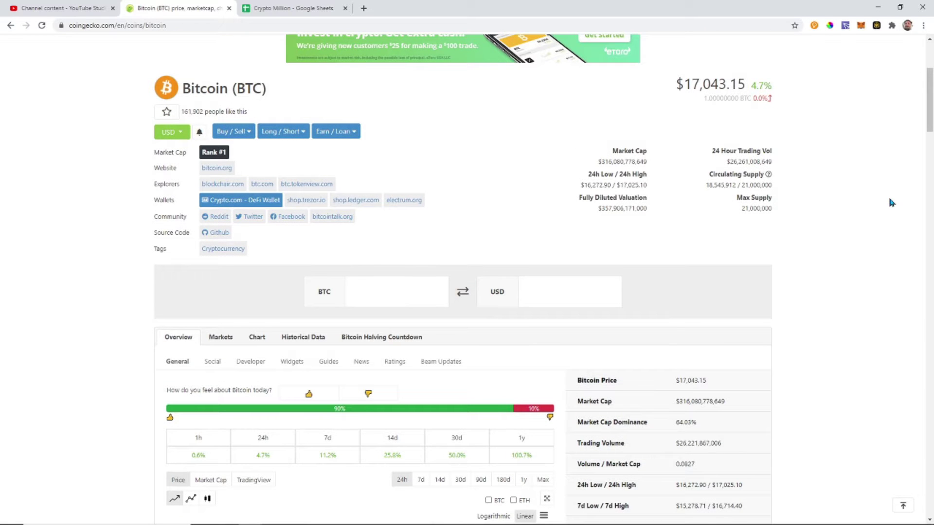
pyautogui.moveTo(676, 84); pyautogui.dragTo(744, 85)
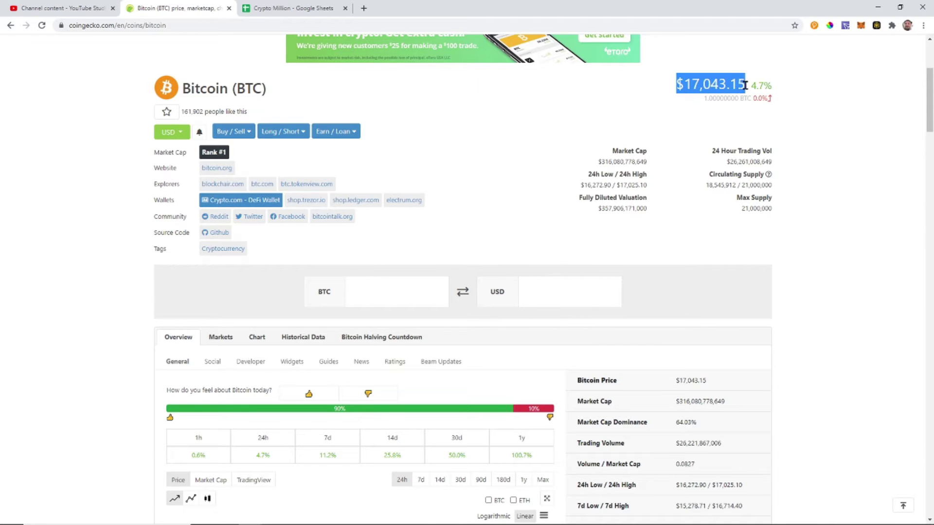
pyautogui.scroll(-7, 854, 189)
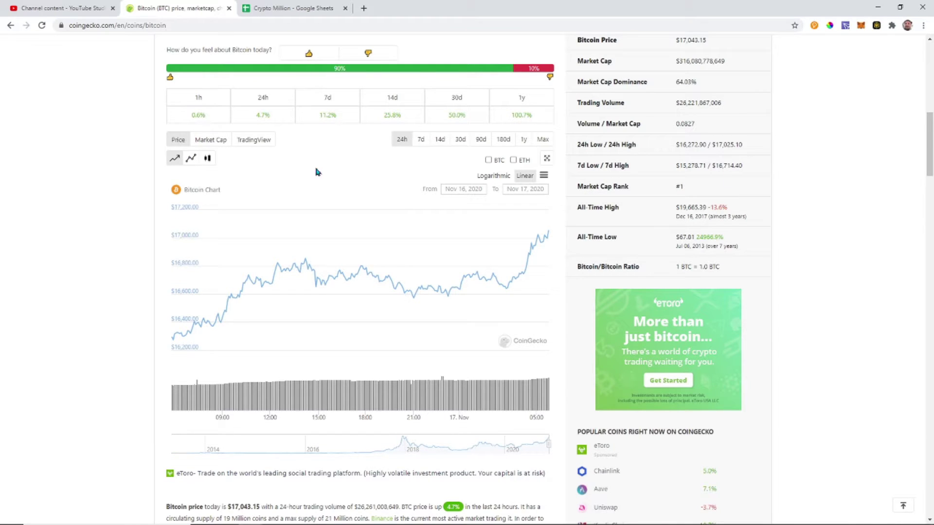
pyautogui.moveTo(552, 231)
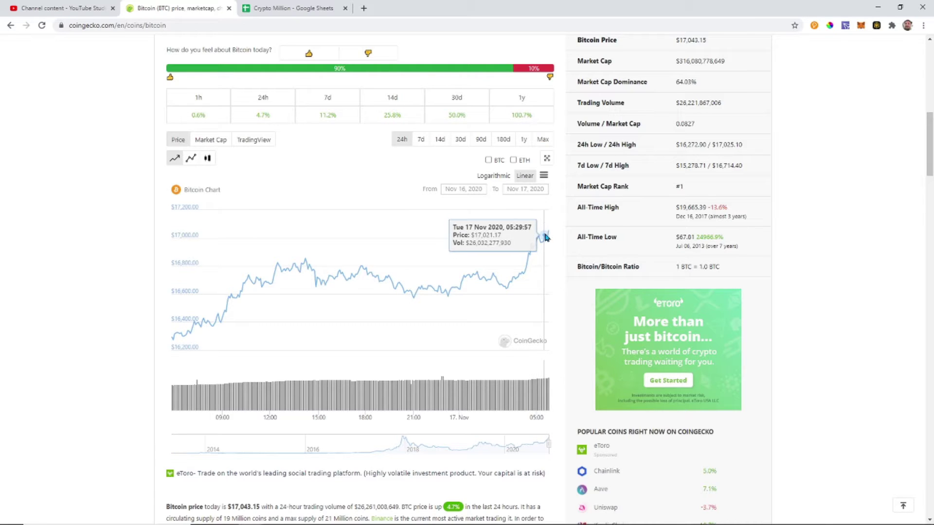
pyautogui.click(542, 140)
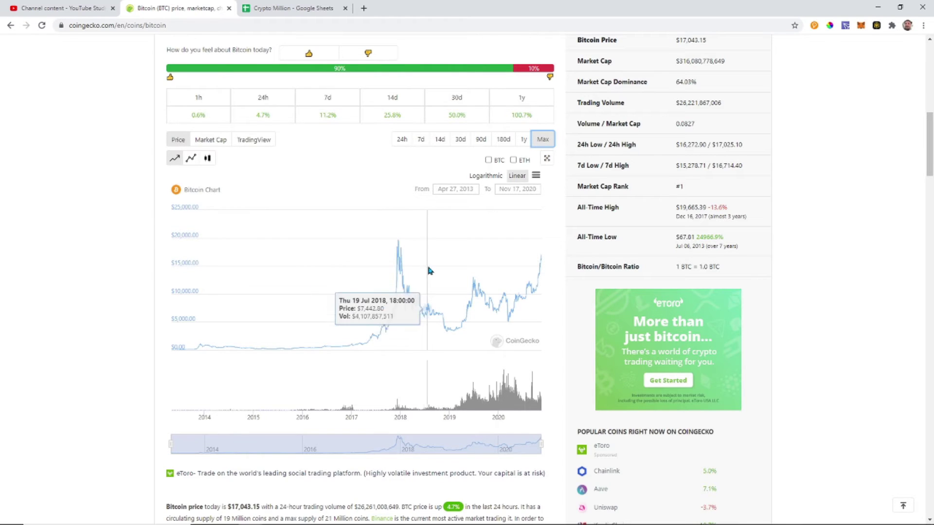
pyautogui.scroll(10, 427, 271)
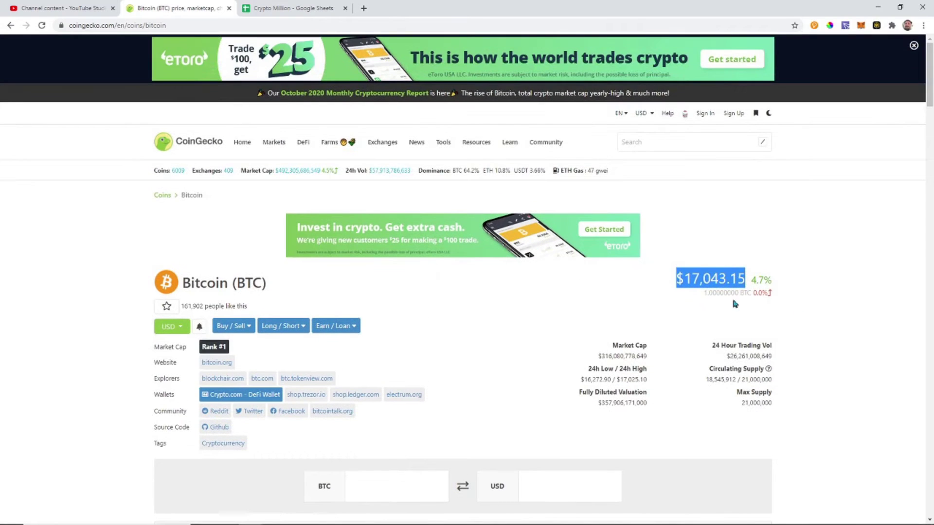
pyautogui.click(845, 282)
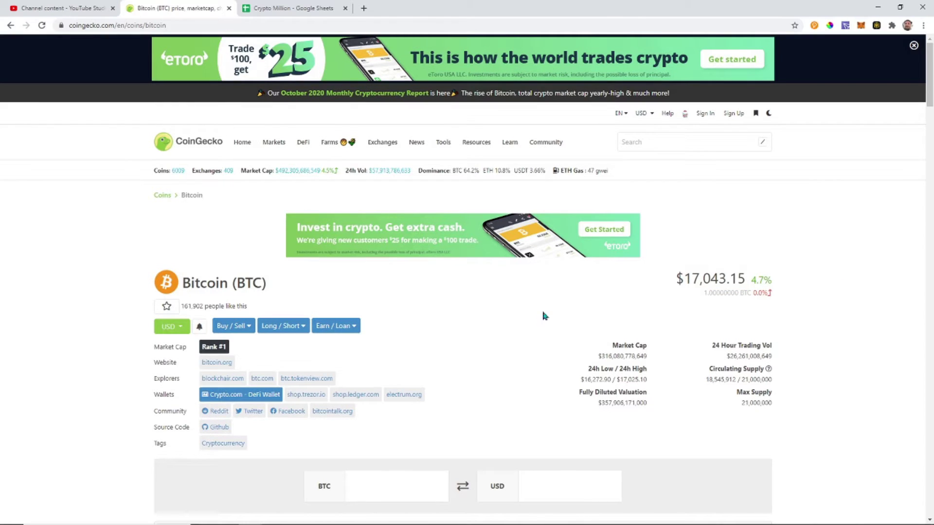
# - Switch to the Crypto Million spreadsheet and review the Plans list under the coin table on Sheet1
pyautogui.click(275, 12)
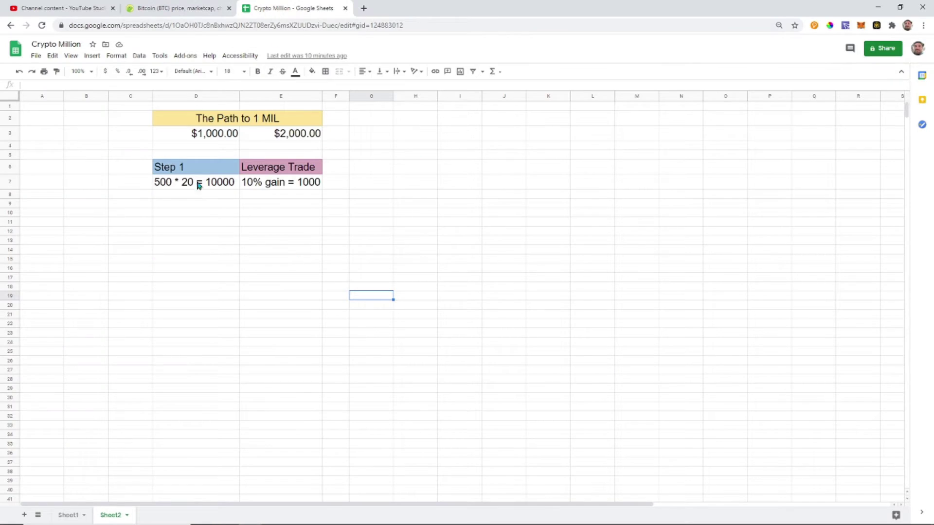
pyautogui.click(69, 515)
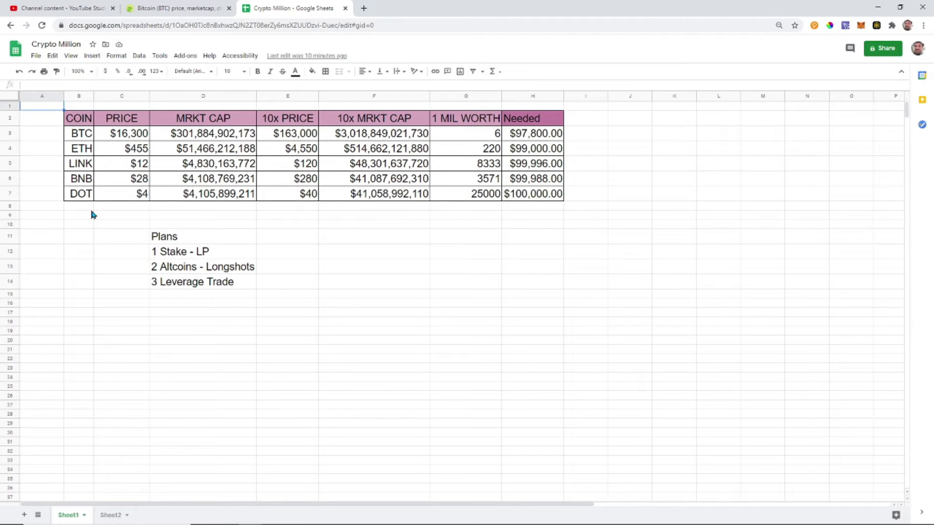
pyautogui.click(198, 238)
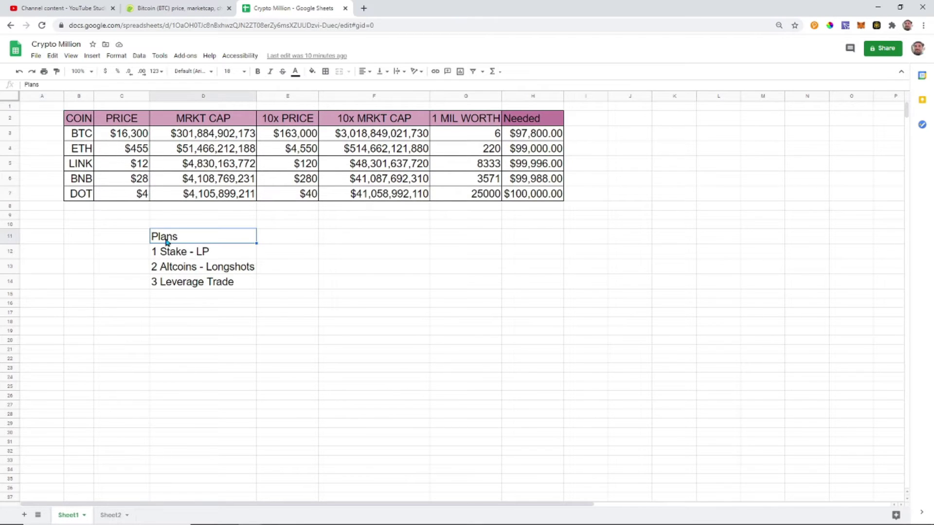
pyautogui.click(190, 285)
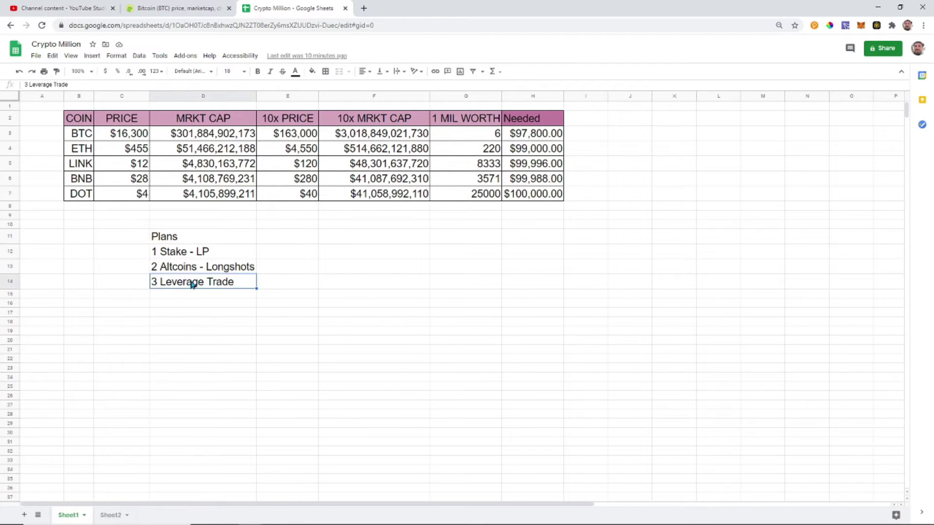
pyautogui.click(202, 272)
pyautogui.click(187, 253)
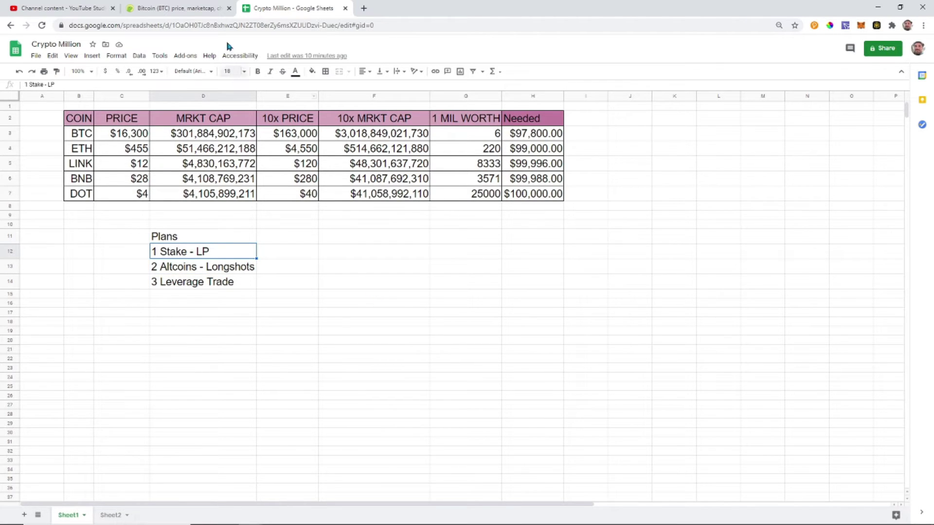
# - Compare the two dollar amounts under The Path to 1 MIL heading on Sheet2
pyautogui.click(111, 518)
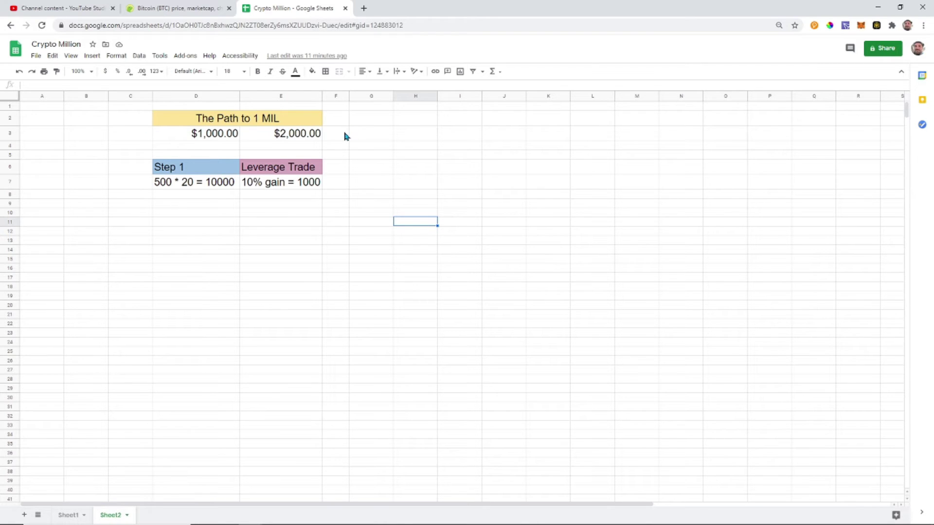
pyautogui.click(206, 133)
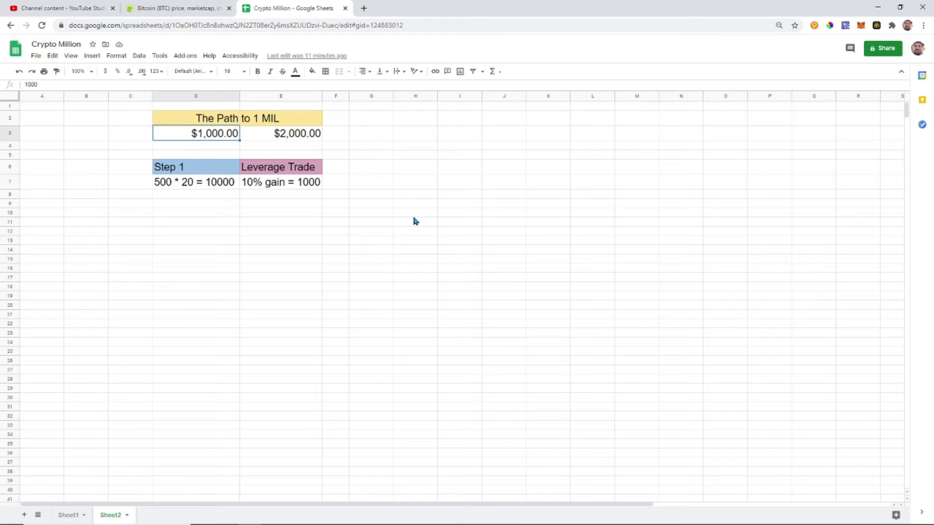
pyautogui.click(291, 138)
pyautogui.click(380, 211)
pyautogui.click(217, 132)
pyautogui.click(309, 133)
pyautogui.click(214, 132)
pyautogui.click(280, 137)
pyautogui.click(195, 132)
pyautogui.click(285, 135)
pyautogui.click(204, 135)
pyautogui.click(276, 137)
pyautogui.click(219, 137)
pyautogui.click(263, 139)
pyautogui.click(382, 233)
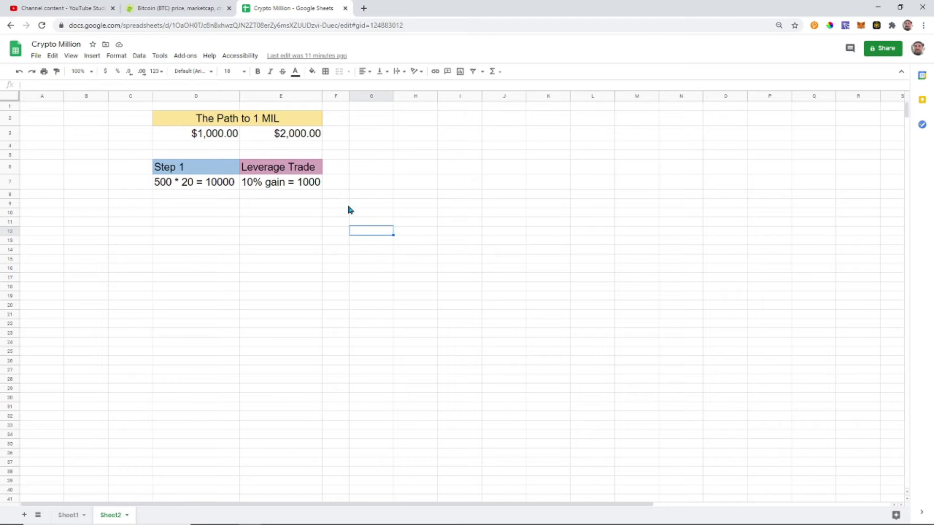
# - Switch the MetaMask wallet to the Crypto Millionaire account, view its account details, and close the wallet
pyautogui.click(861, 26)
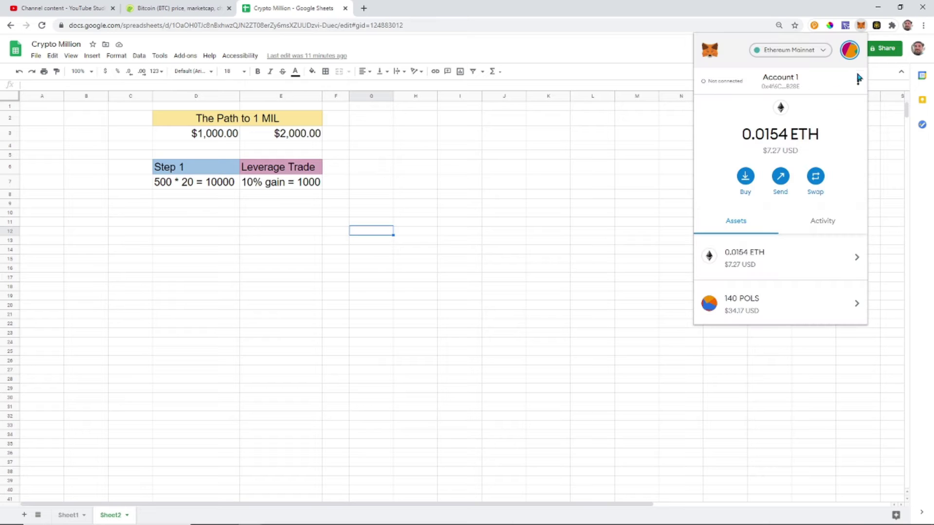
pyautogui.click(849, 49)
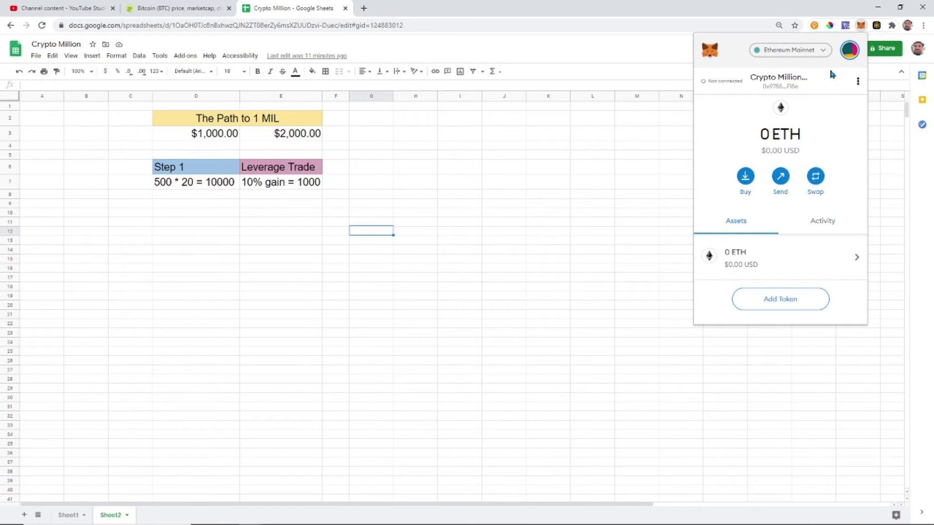
pyautogui.click(857, 85)
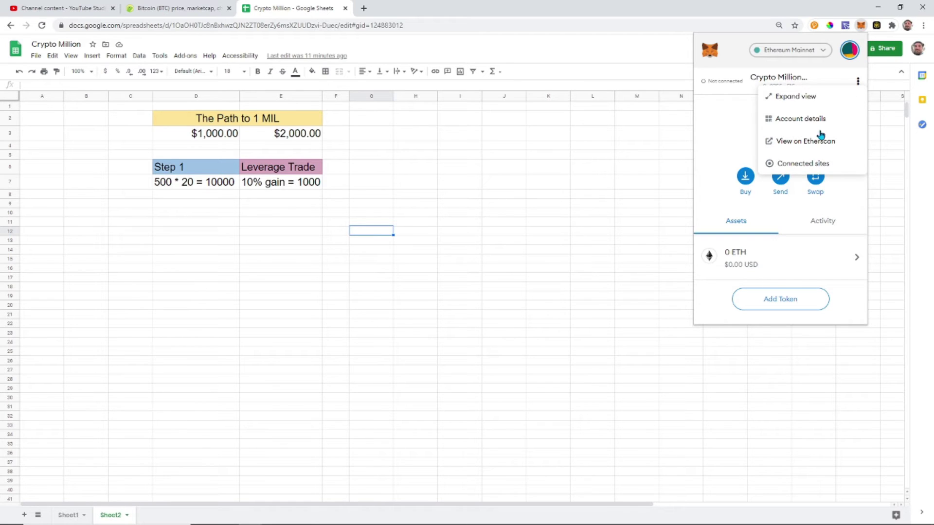
pyautogui.click(803, 119)
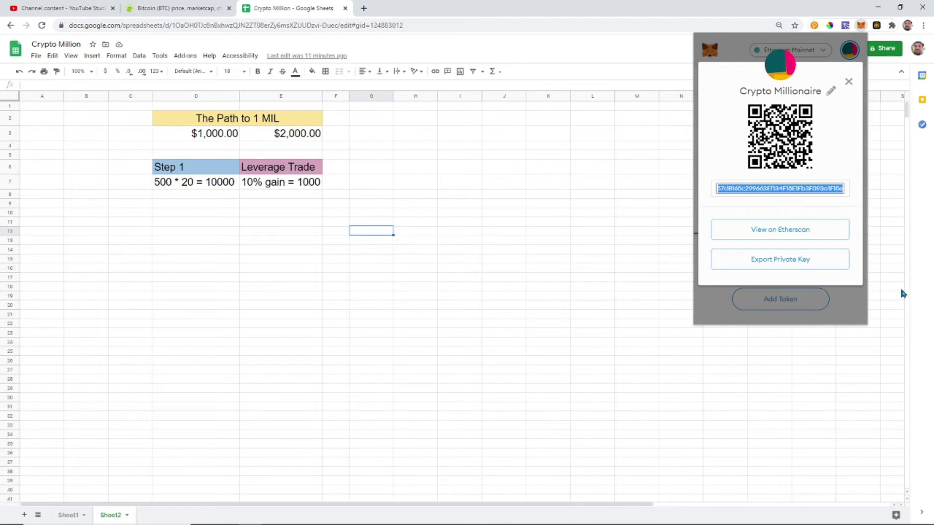
pyautogui.click(849, 81)
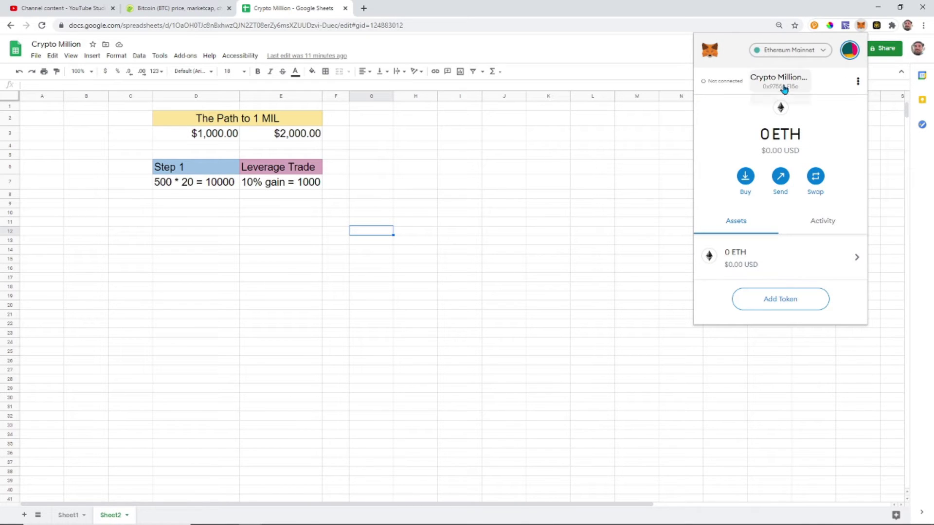
pyautogui.click(878, 188)
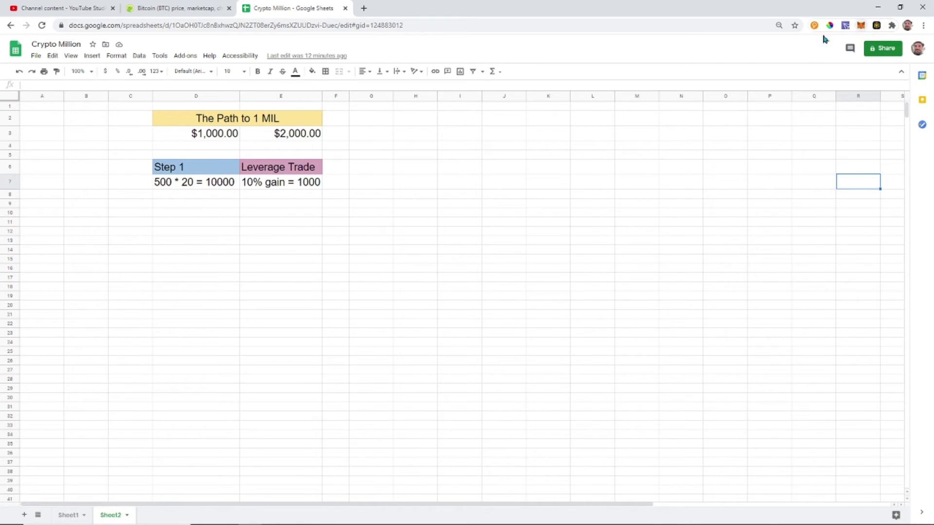
# - Return to the CoinGecko Bitcoin page and look through its overview, price chart and exchange listings
pyautogui.click(175, 8)
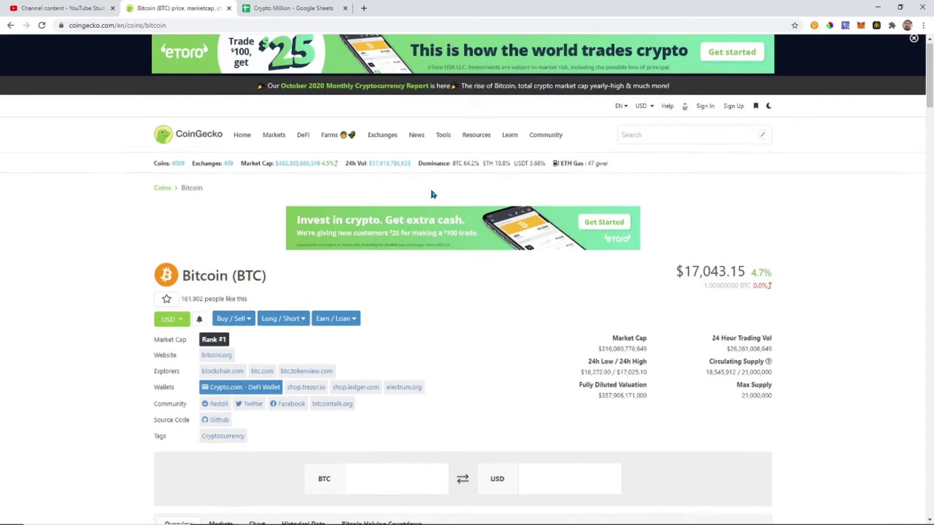
pyautogui.scroll(-3, 430, 187)
pyautogui.scroll(-1, 428, 182)
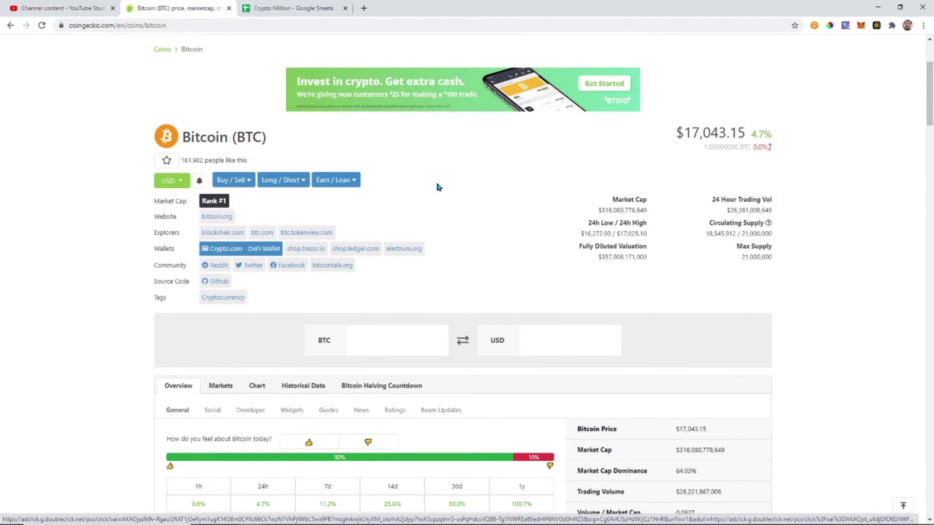
pyautogui.scroll(-1, 433, 177)
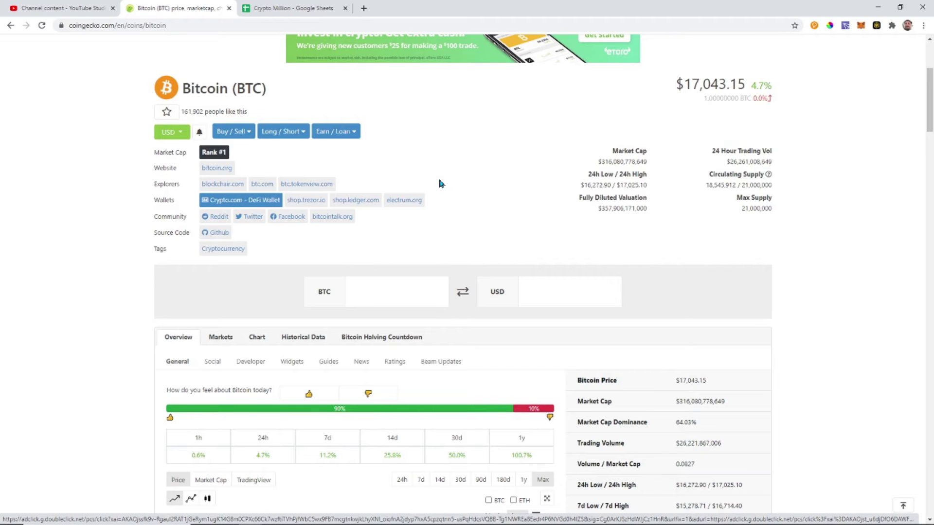
pyautogui.scroll(-10, 439, 183)
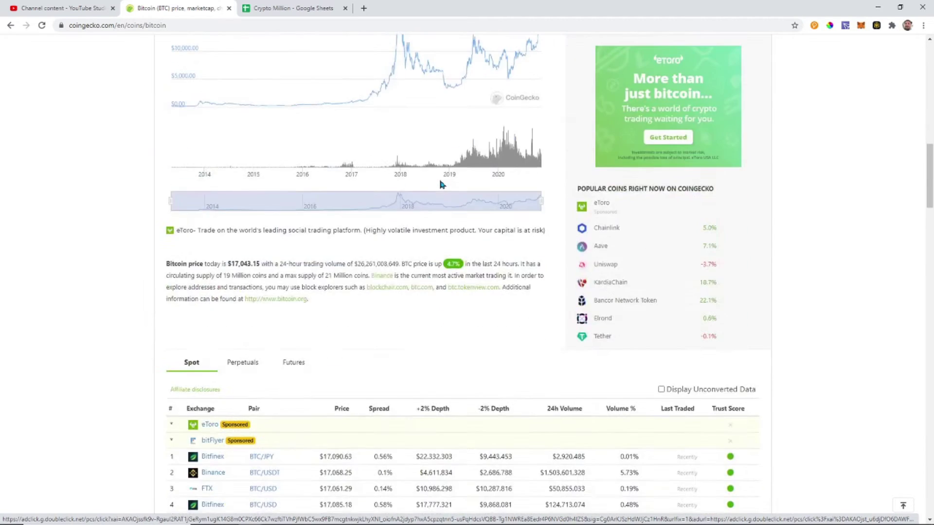
pyautogui.scroll(6, 439, 184)
pyautogui.scroll(10, 439, 183)
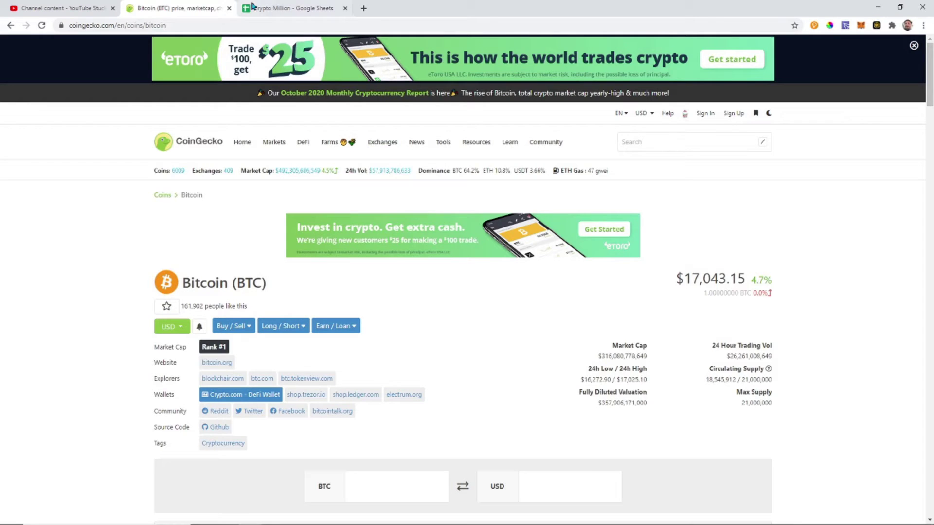
# - Revisit the spreadsheet briefly, then highlight and examine the current Bitcoin price on the CoinGecko page
pyautogui.click(292, 8)
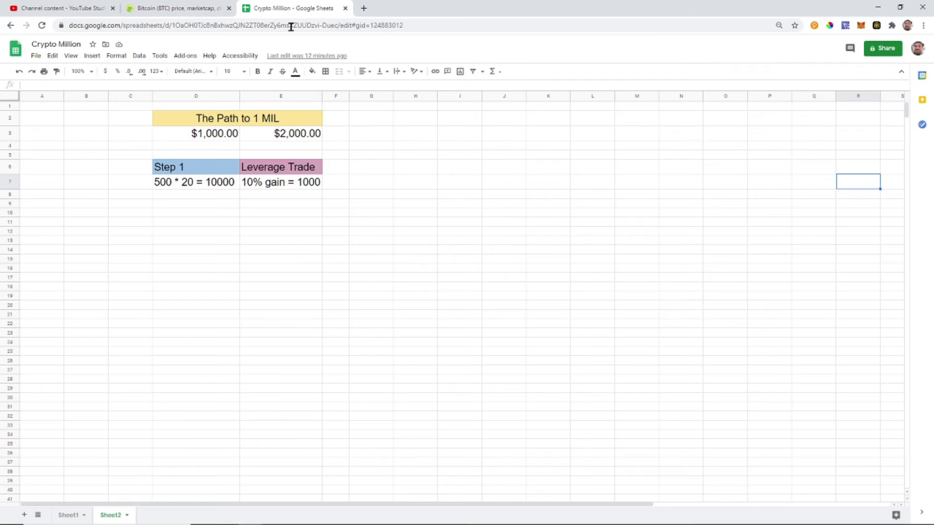
pyautogui.click(121, 7)
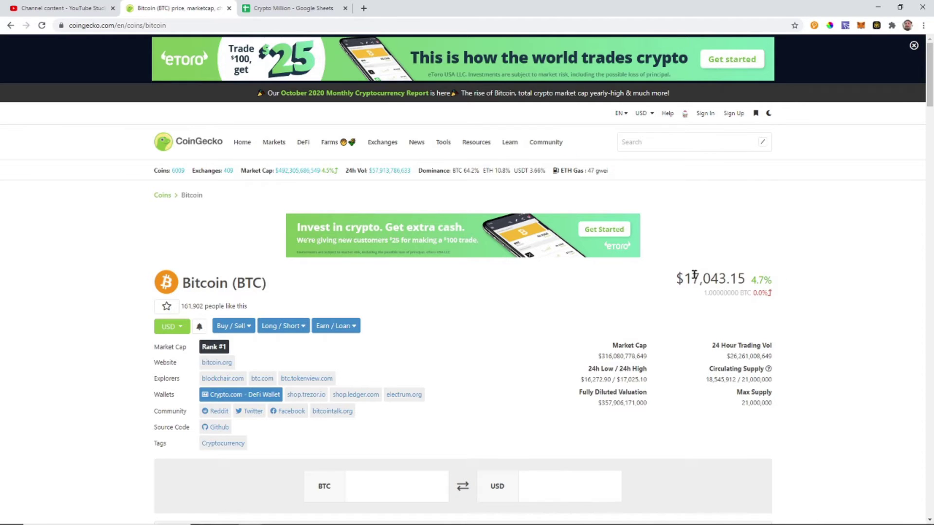
pyautogui.moveTo(684, 278); pyautogui.dragTo(748, 278)
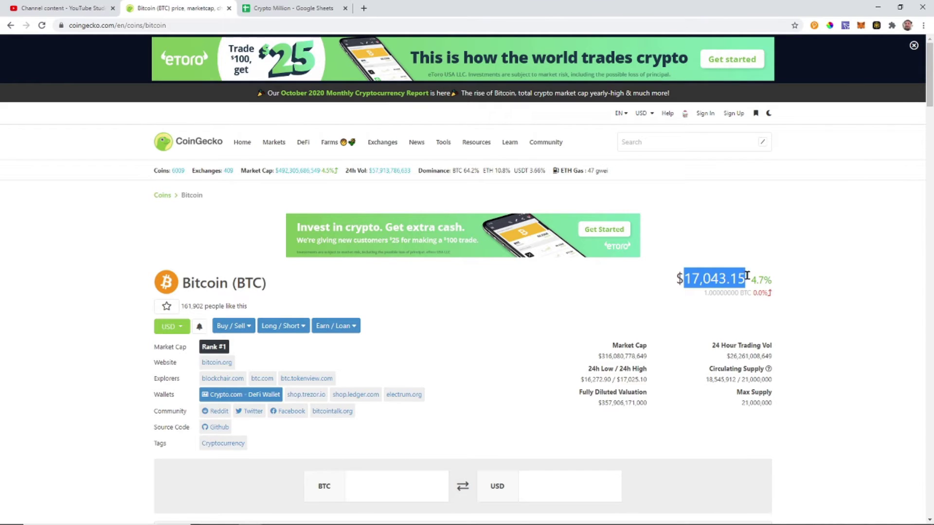
pyautogui.click(829, 271)
pyautogui.moveTo(676, 278); pyautogui.dragTo(743, 278)
pyautogui.scroll(-7, 825, 286)
pyautogui.scroll(7, 798, 276)
pyautogui.click(836, 281)
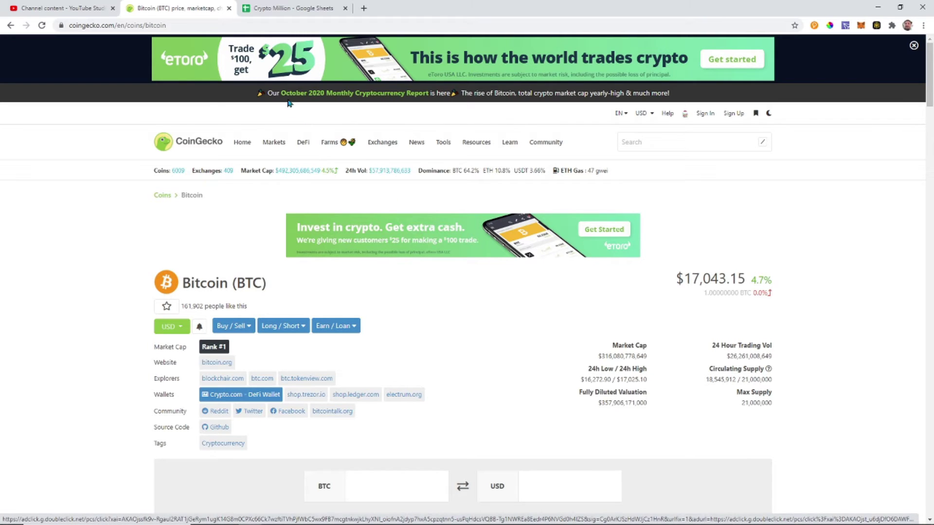
# - Go back to the Crypto Million spreadsheet and examine the starting amount and the Step 1 calculation on Sheet2
pyautogui.click(276, 9)
pyautogui.click(356, 245)
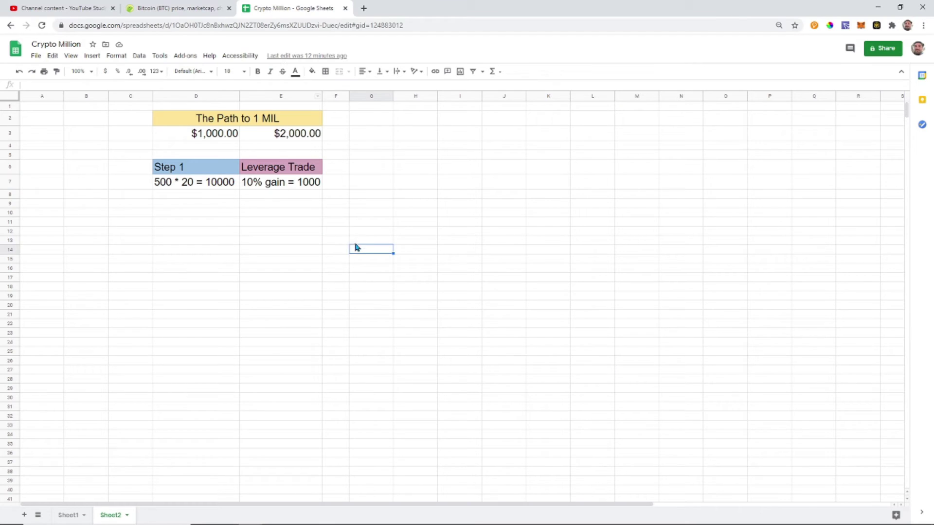
pyautogui.click(207, 139)
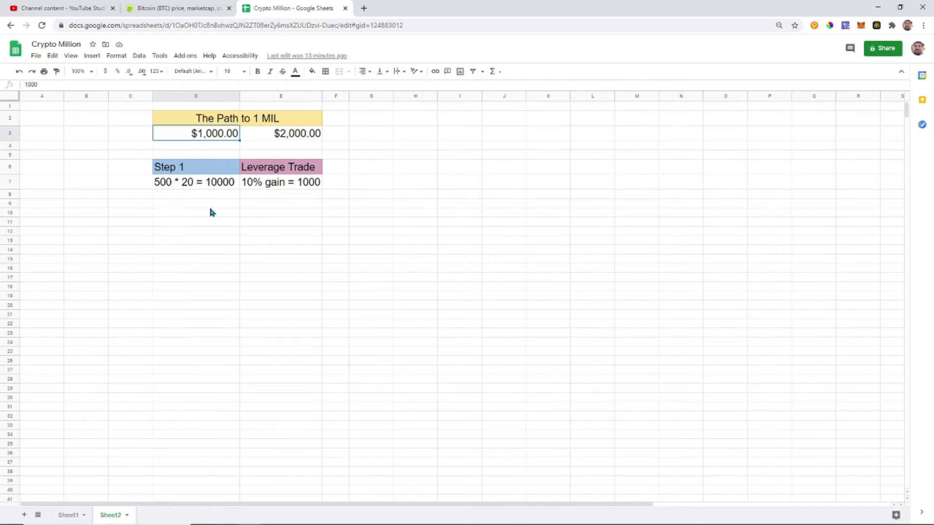
pyautogui.click(168, 189)
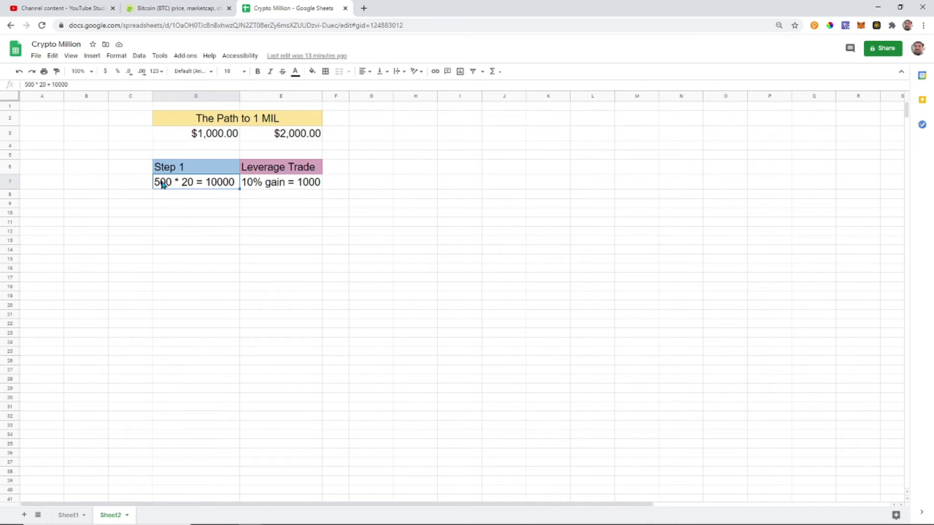
pyautogui.click(165, 196)
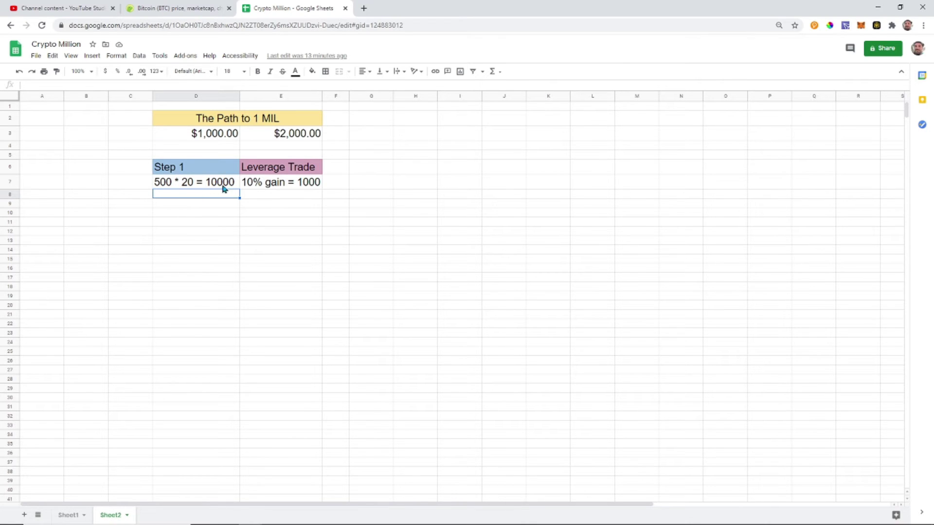
pyautogui.click(194, 204)
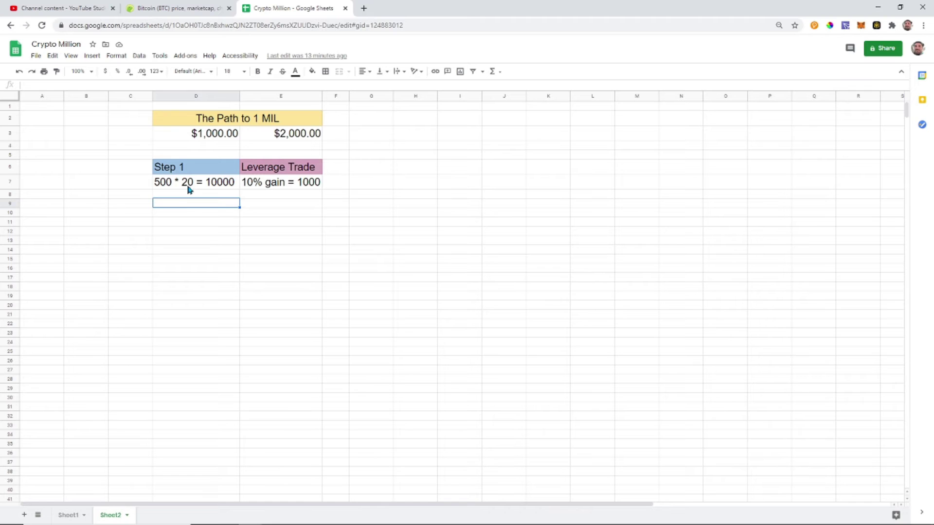
# - Examine the Step 1 calculation, the 10% Leverage Trade gain and the $2,000.00 target on Sheet2
pyautogui.click(201, 212)
pyautogui.click(194, 204)
pyautogui.click(248, 185)
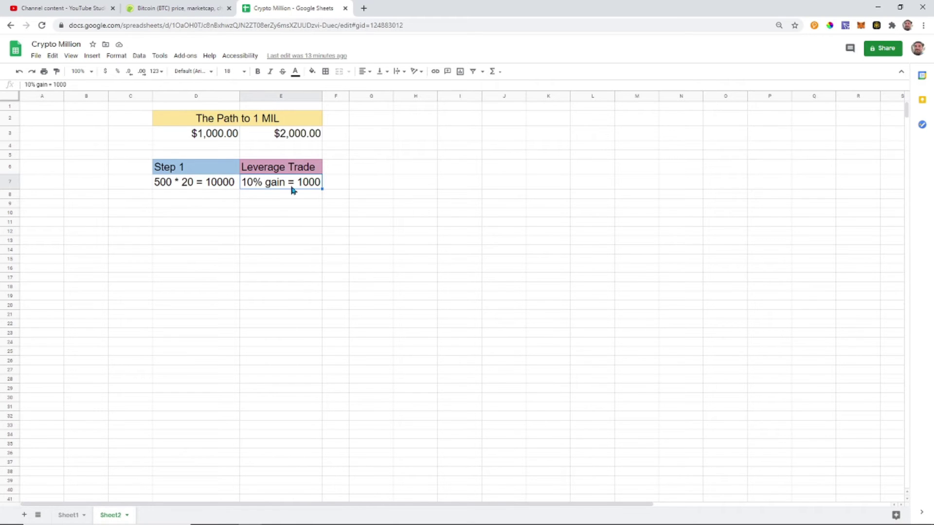
pyautogui.click(218, 208)
pyautogui.click(164, 187)
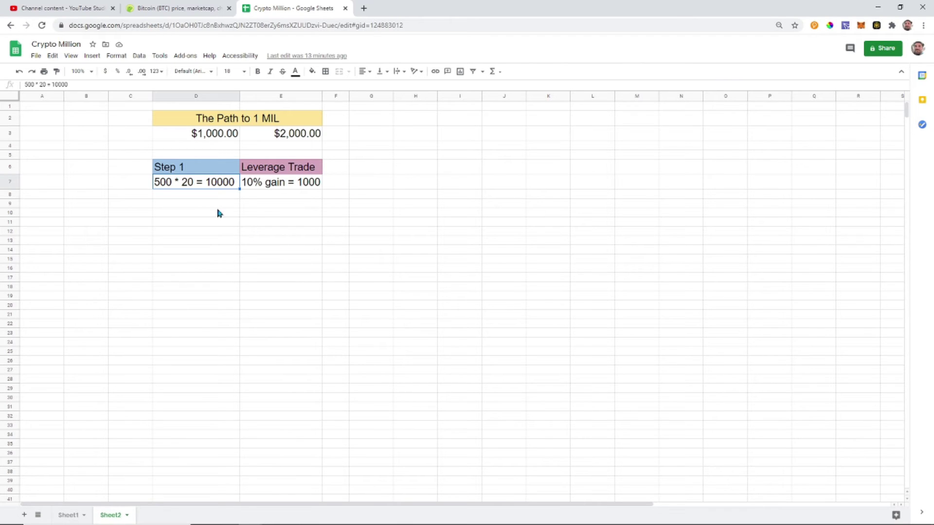
pyautogui.click(297, 195)
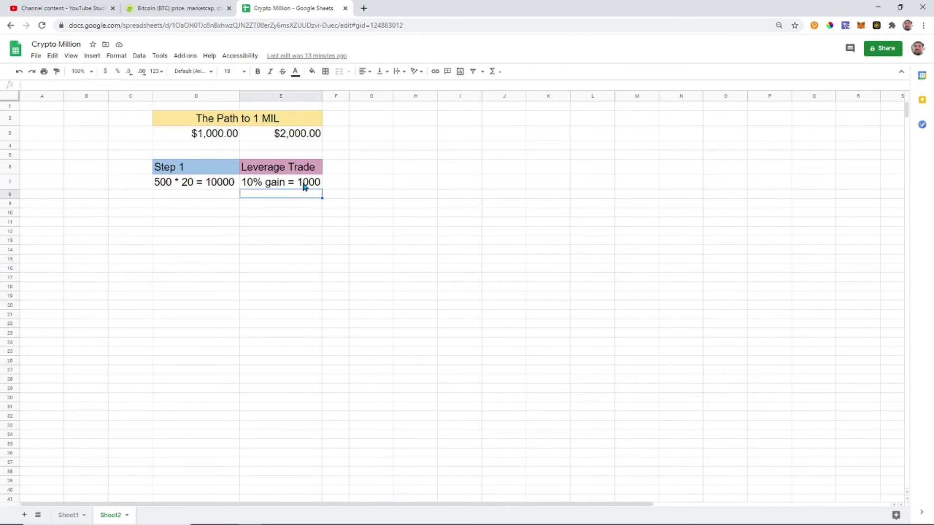
pyautogui.click(301, 203)
pyautogui.click(318, 138)
pyautogui.click(287, 223)
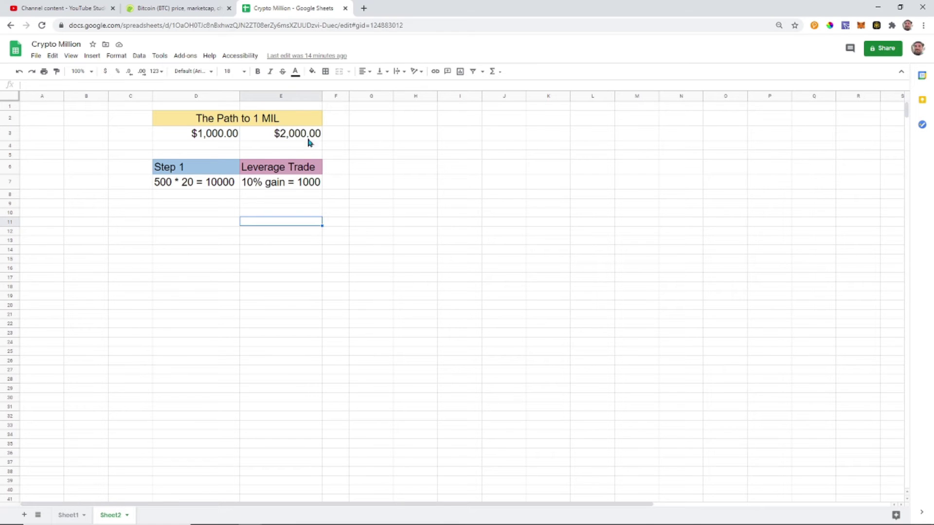
pyautogui.moveTo(277, 204); pyautogui.dragTo(276, 215)
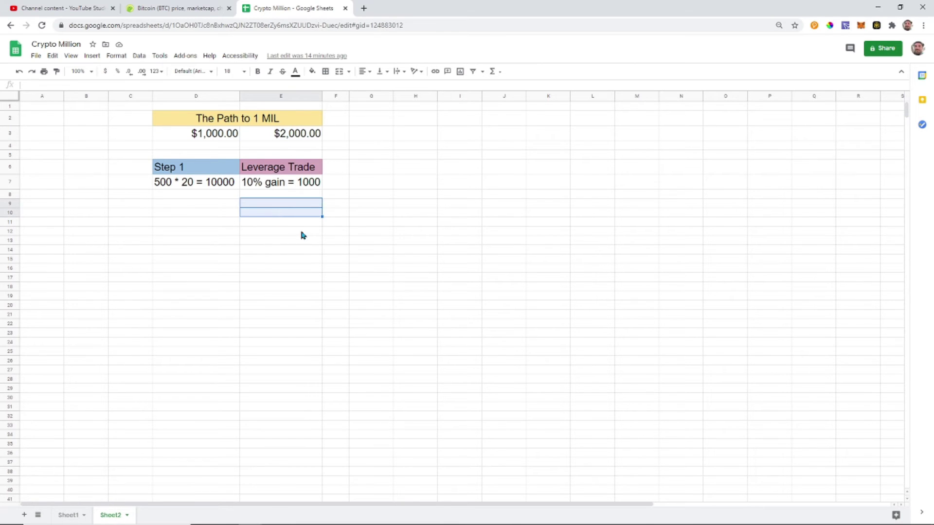
pyautogui.click(300, 223)
pyautogui.click(295, 204)
pyautogui.click(215, 204)
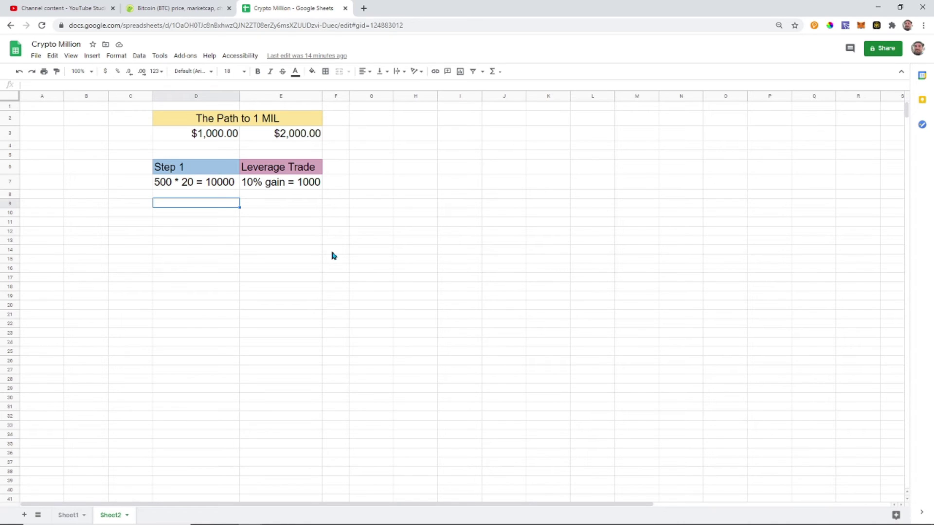
pyautogui.click(264, 251)
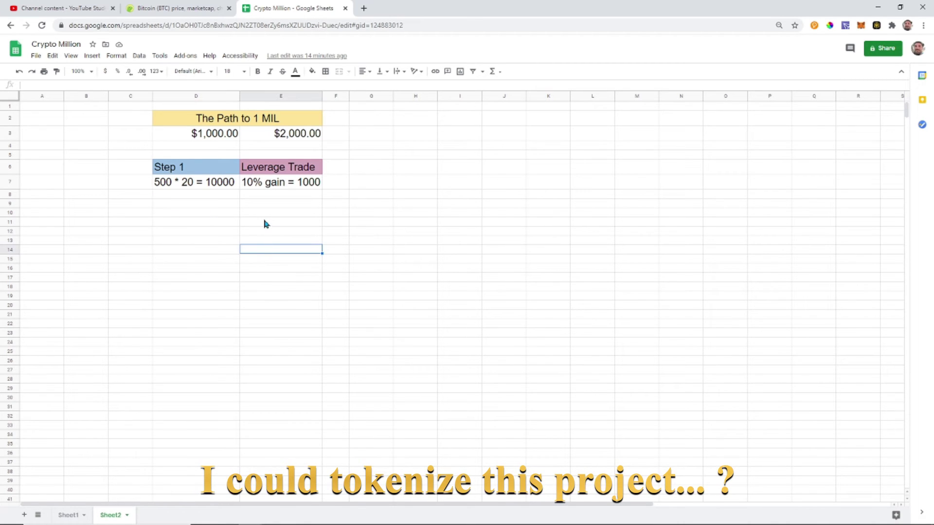
pyautogui.click(263, 217)
pyautogui.click(215, 212)
pyautogui.click(277, 213)
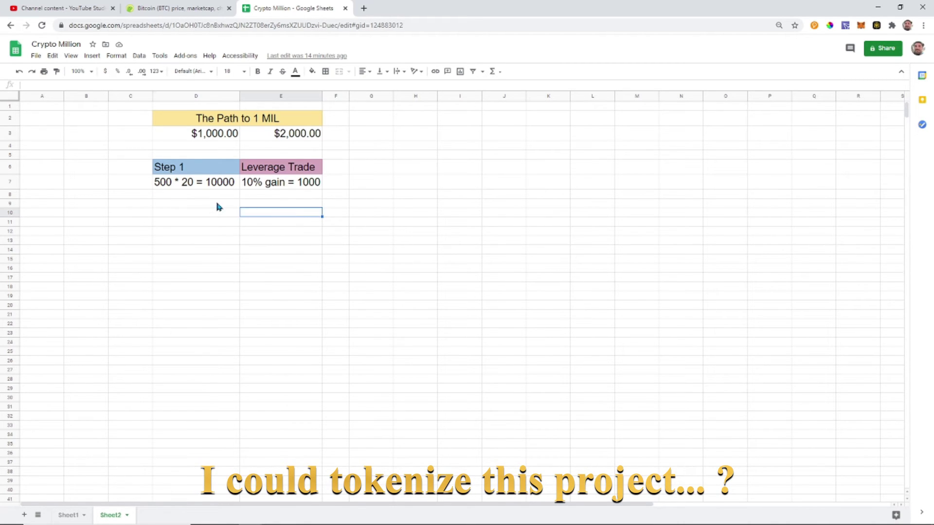
pyautogui.click(215, 200)
pyautogui.click(260, 208)
pyautogui.click(215, 204)
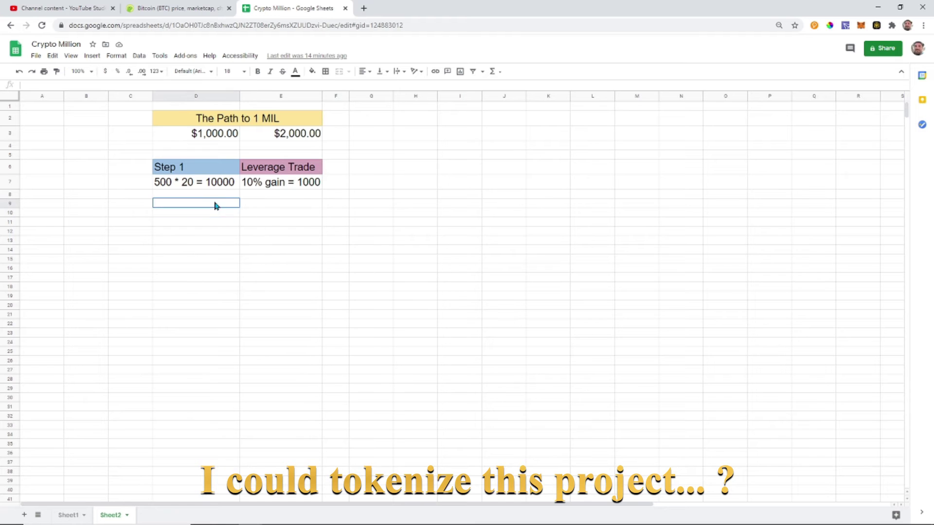
pyautogui.click(253, 207)
pyautogui.click(257, 212)
pyautogui.click(221, 211)
pyautogui.click(219, 203)
pyautogui.click(258, 203)
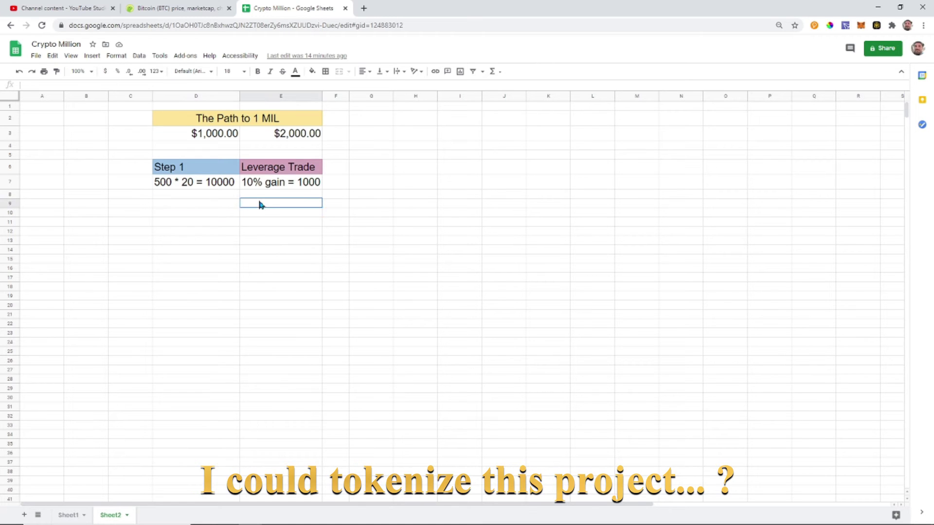
pyautogui.click(258, 214)
pyautogui.click(215, 211)
pyautogui.click(216, 203)
pyautogui.click(255, 203)
pyautogui.click(243, 213)
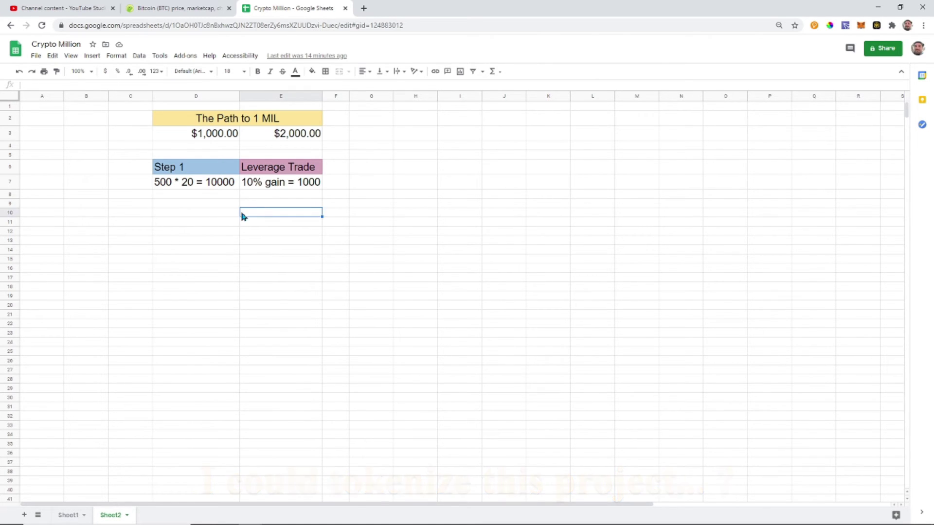
pyautogui.click(343, 250)
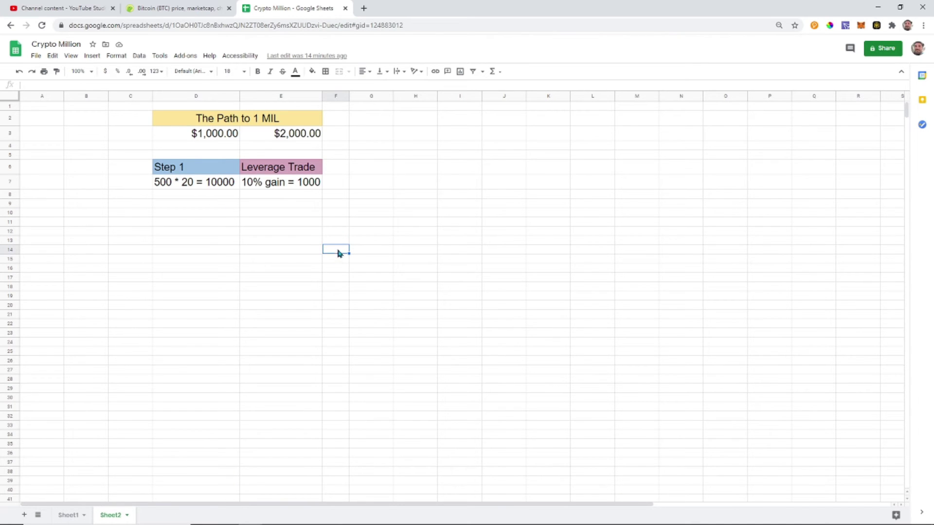
pyautogui.click(202, 204)
pyautogui.click(215, 212)
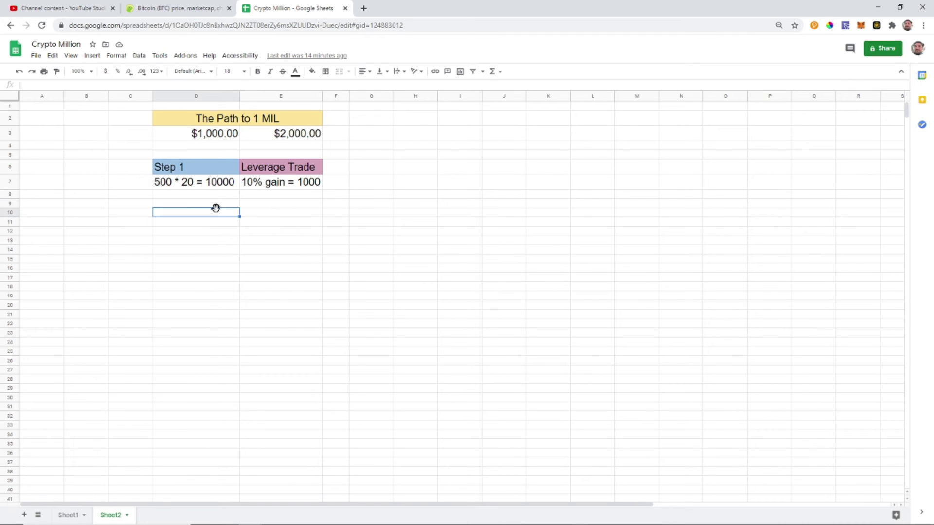
pyautogui.click(269, 215)
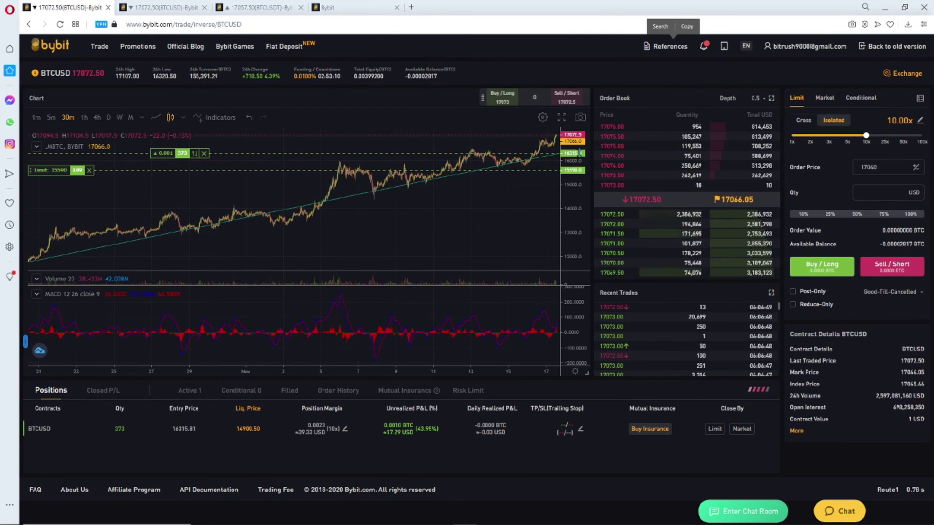
# - Switch to Bybit, examine the BTCUSD price chart and the open position's unrealized P&L, and return to the Crypto Million spreadsheet
pyautogui.moveTo(514, 203); pyautogui.dragTo(402, 206)
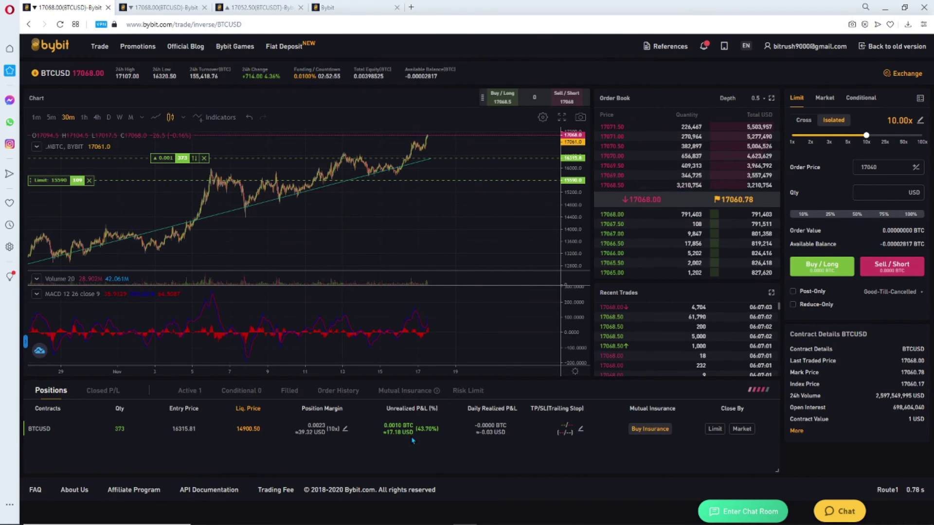
pyautogui.moveTo(424, 434)
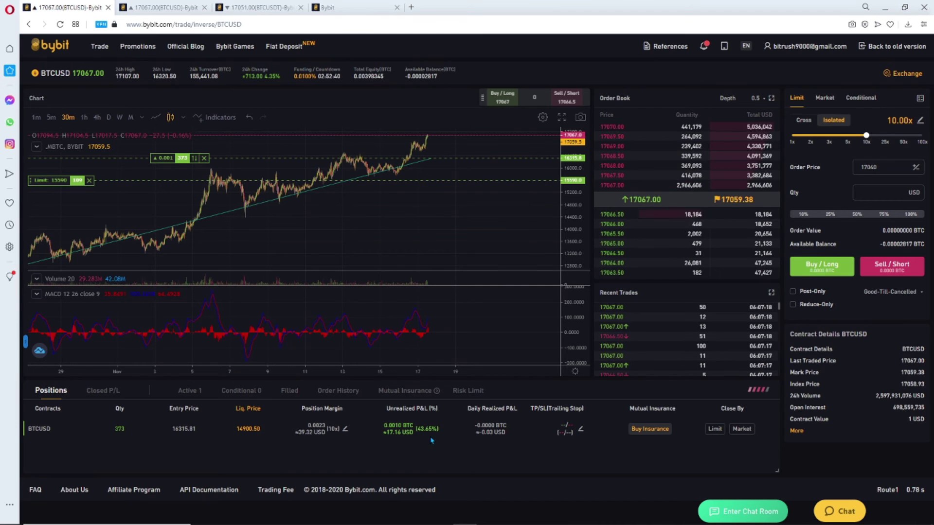
pyautogui.scroll(3, 267, 252)
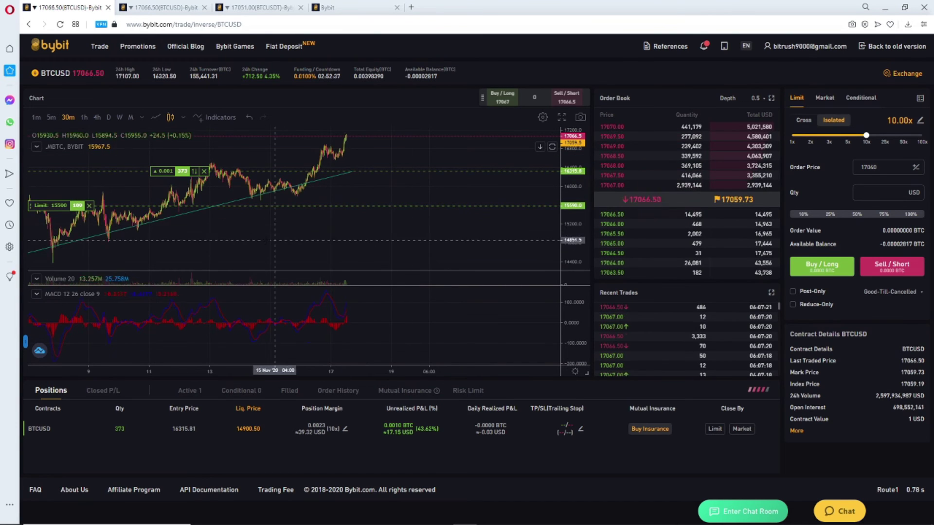
pyautogui.scroll(5, 267, 251)
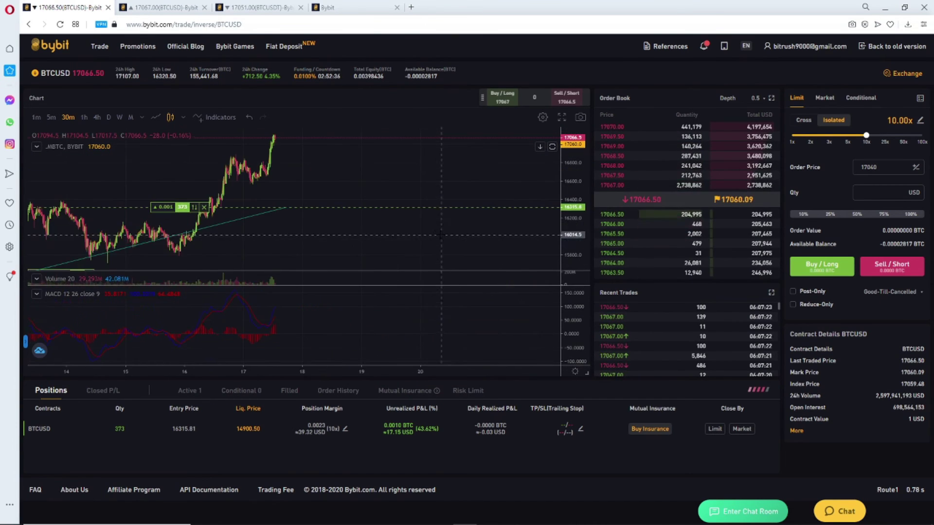
pyautogui.scroll(-5, 315, 251)
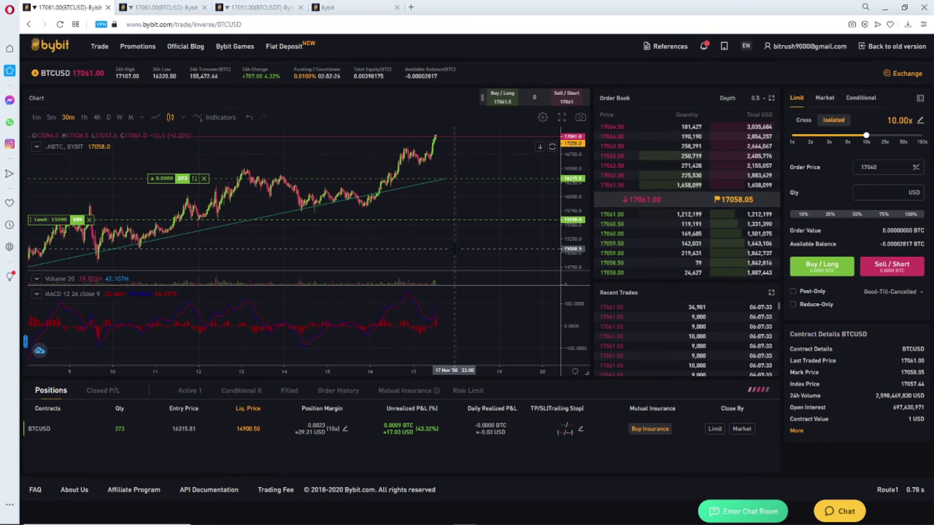
pyautogui.moveTo(456, 247); pyautogui.dragTo(489, 237)
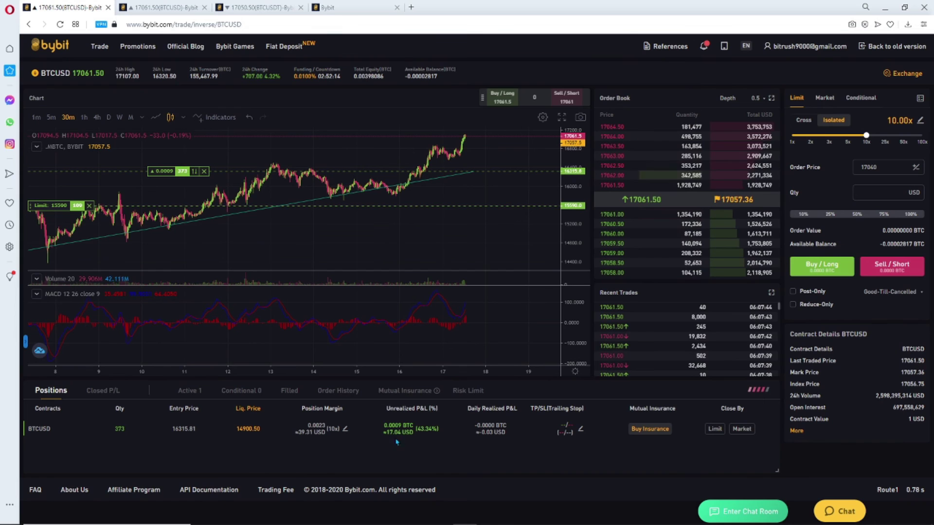
pyautogui.moveTo(390, 437)
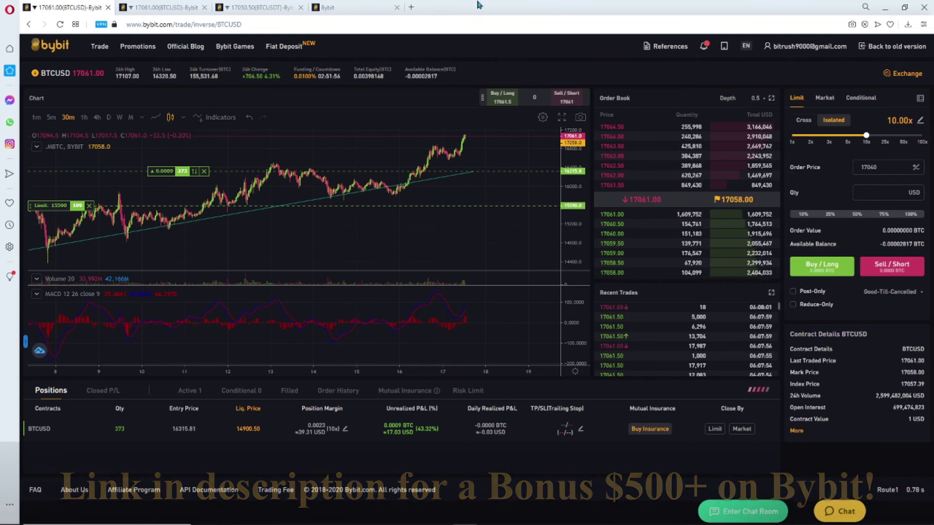
pyautogui.moveTo(510, 14); pyautogui.dragTo(933, 107)
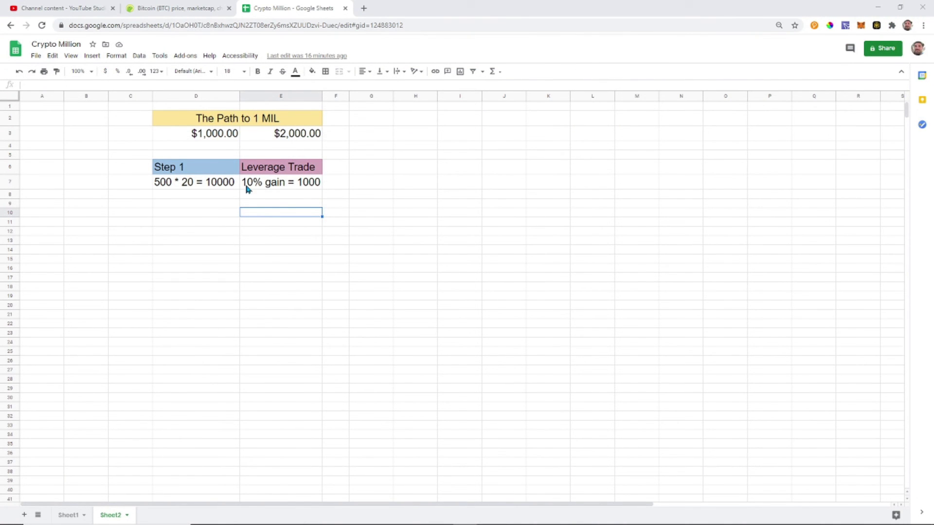
pyautogui.click(260, 268)
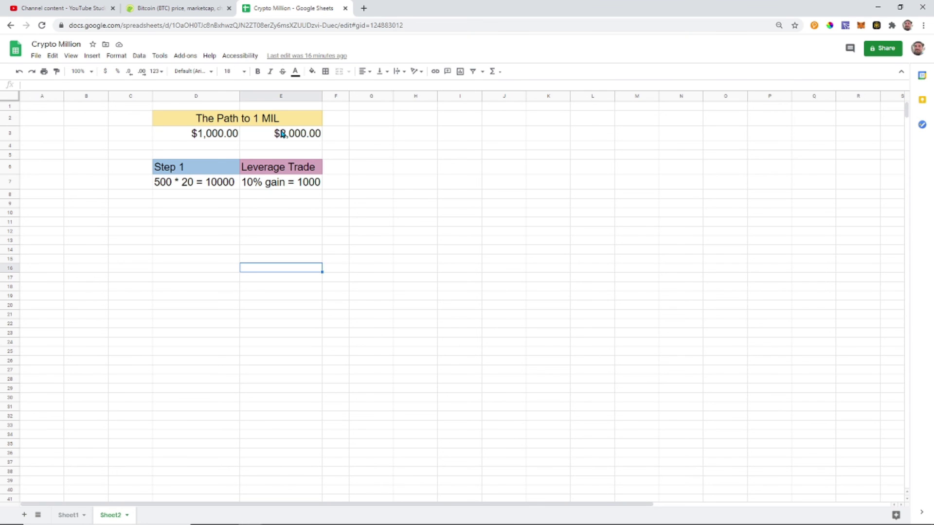
pyautogui.click(302, 232)
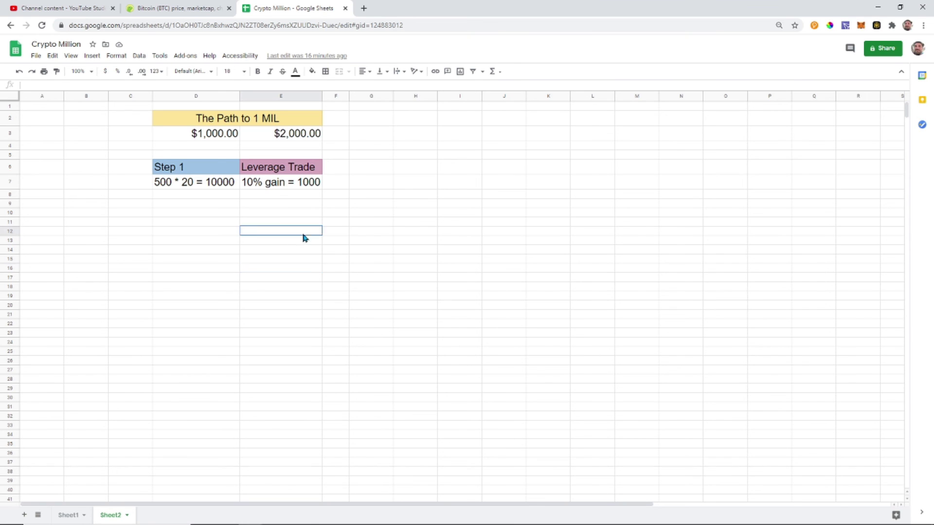
pyautogui.click(201, 215)
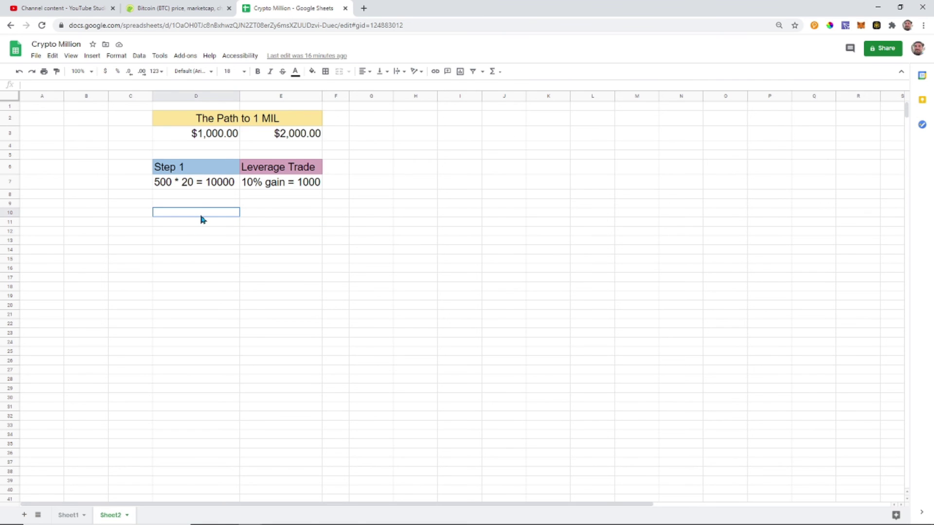
pyautogui.click(268, 214)
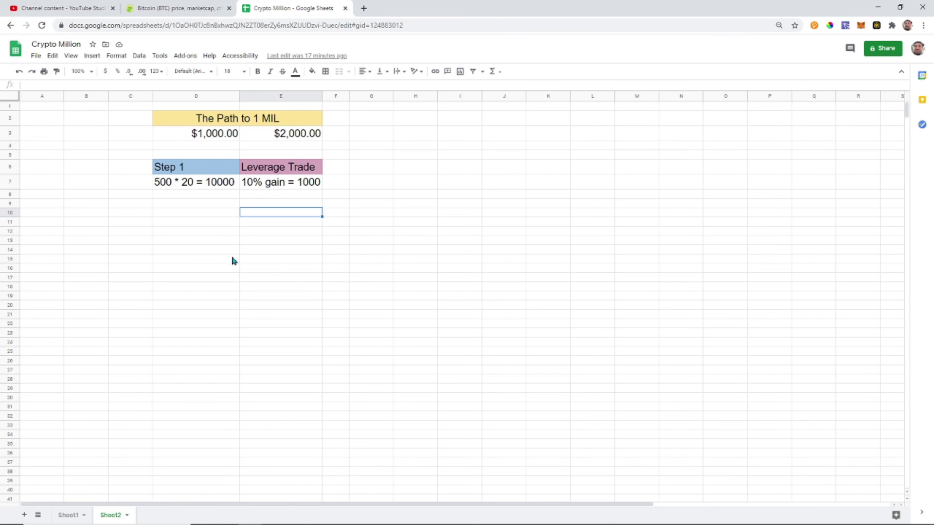
pyautogui.click(201, 213)
pyautogui.click(283, 215)
pyautogui.click(189, 213)
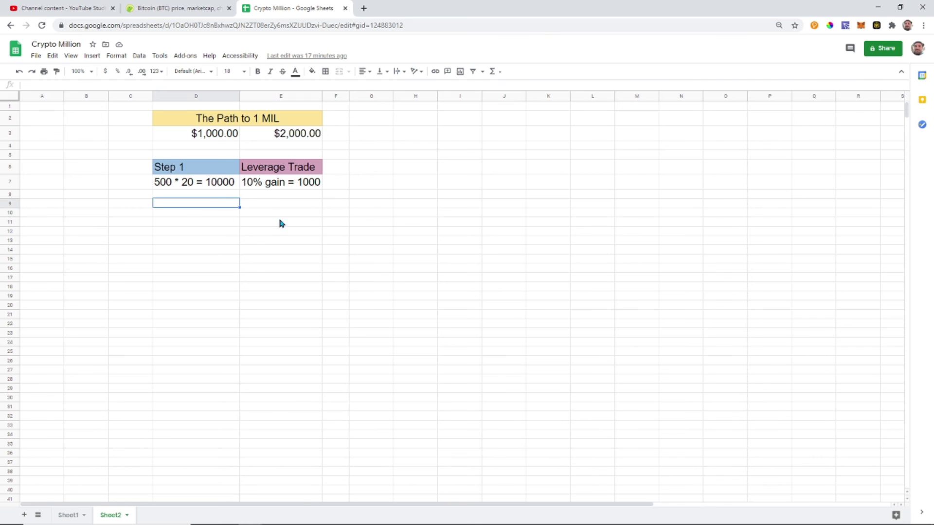
pyautogui.click(276, 214)
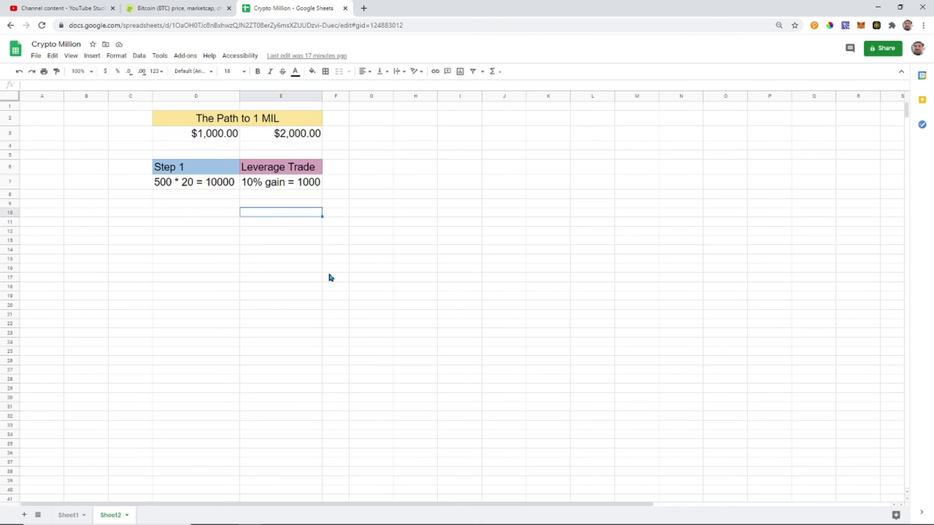